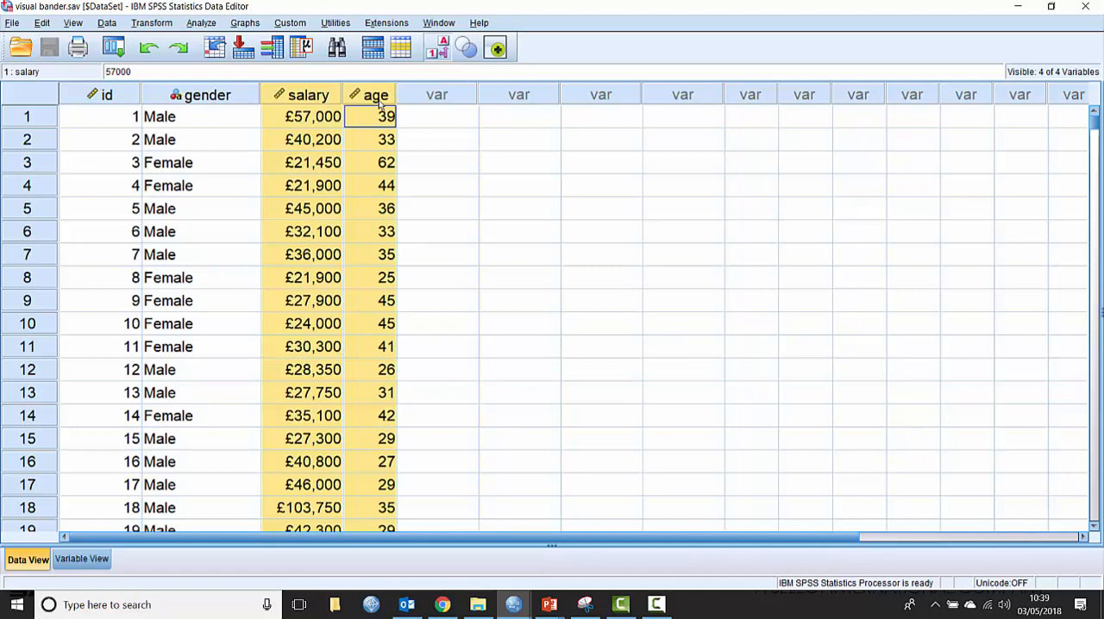
Start Visual Binning with Current Salary and Age of Employee as the variables to bin, and scan their data
mouse_move(380, 104)
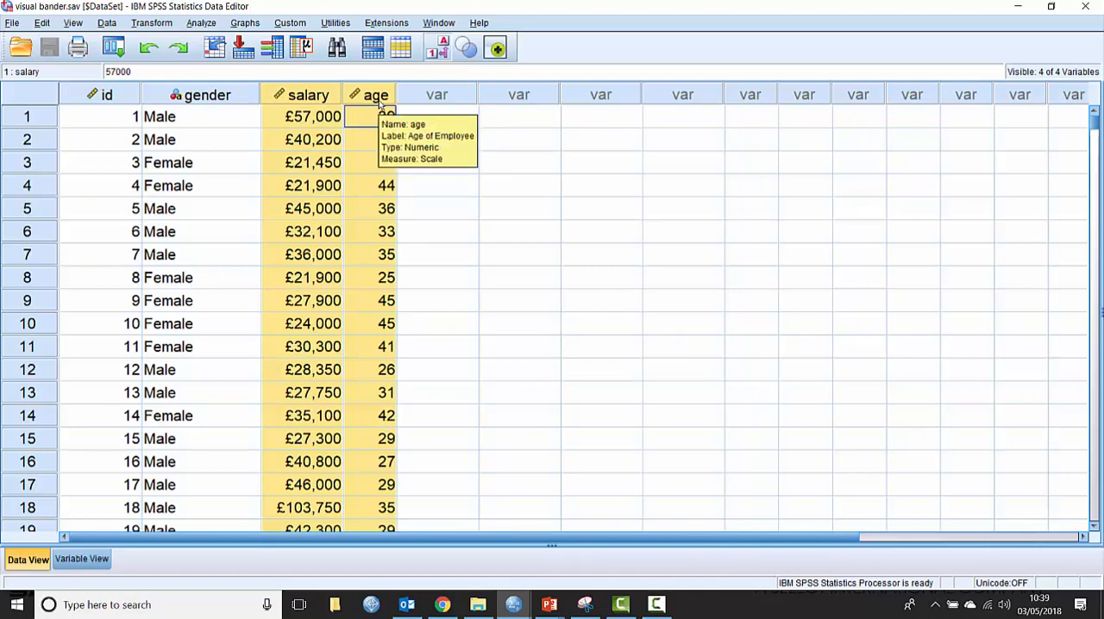
mouse_move(298, 102)
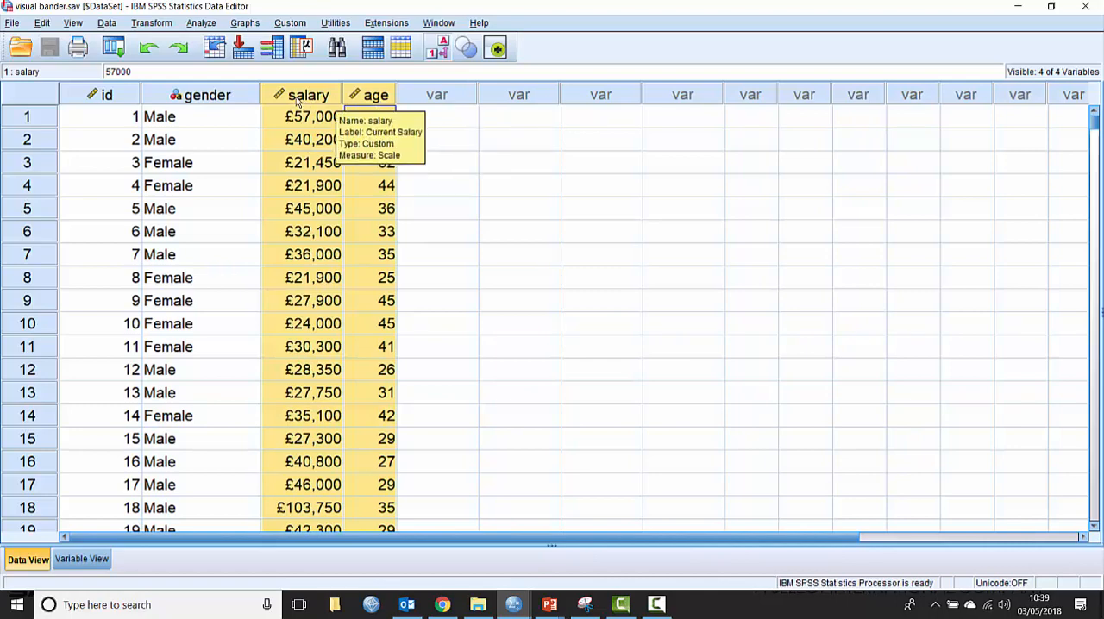
click(152, 23)
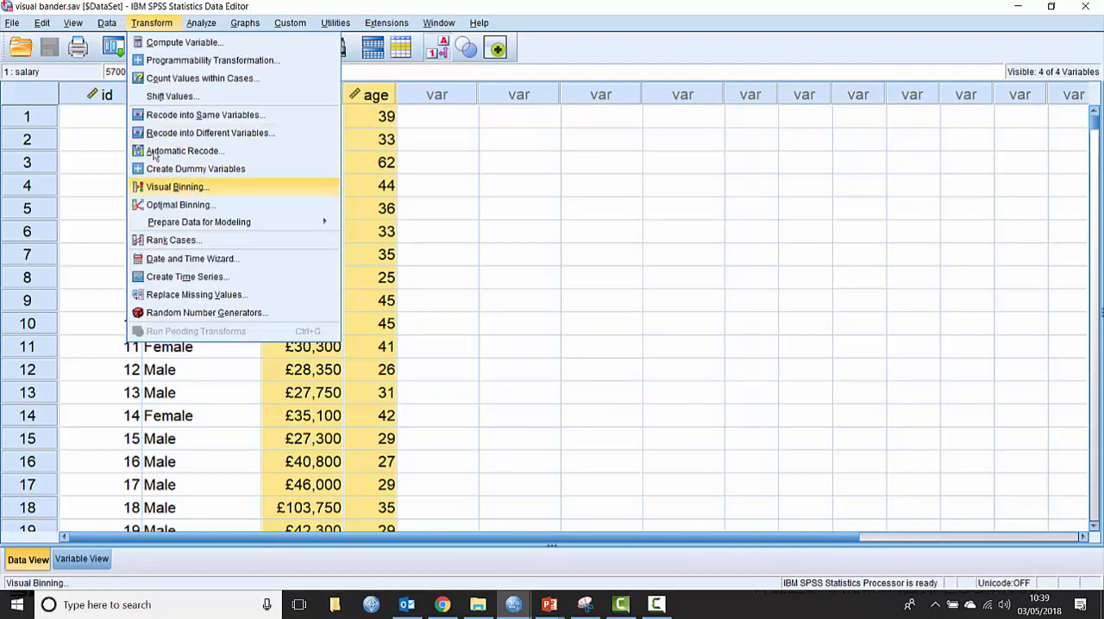
click(192, 189)
click(77, 109)
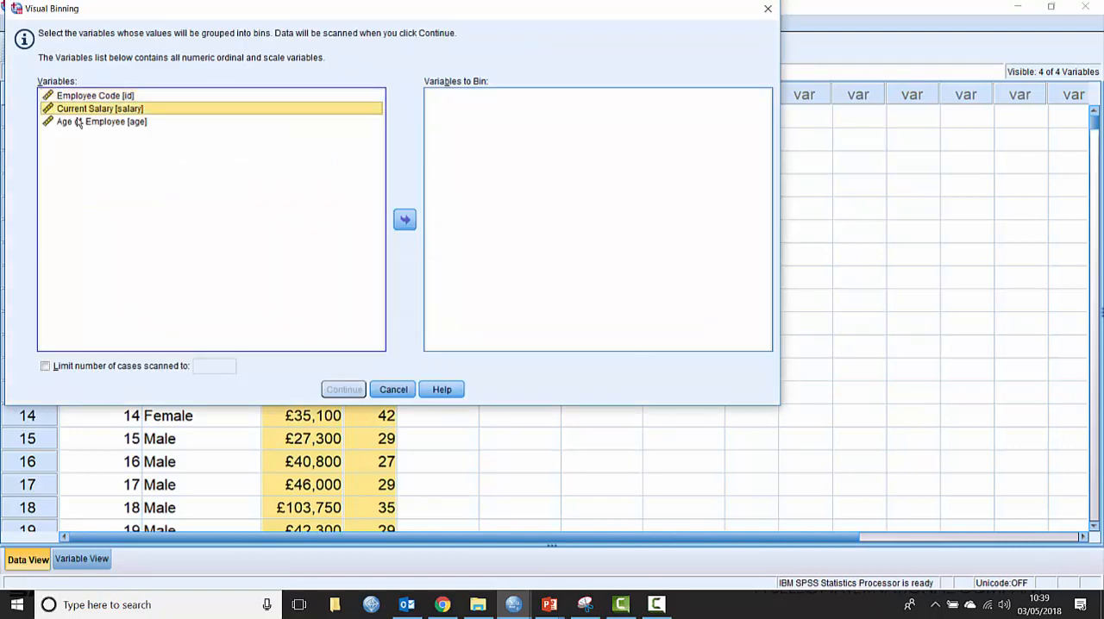
shift+click(77, 122)
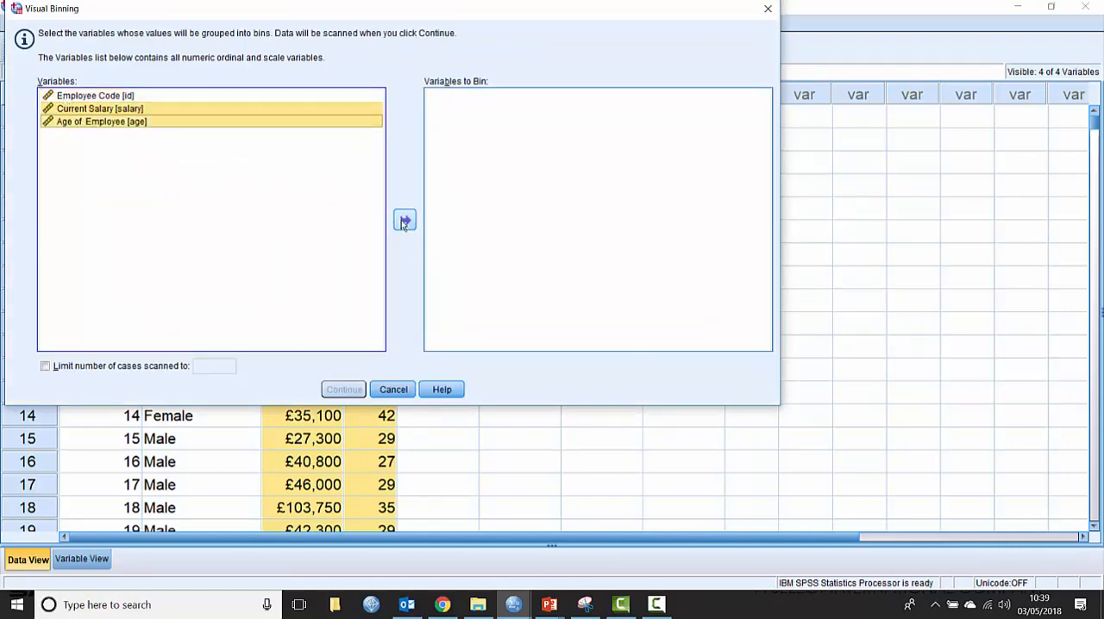
click(404, 221)
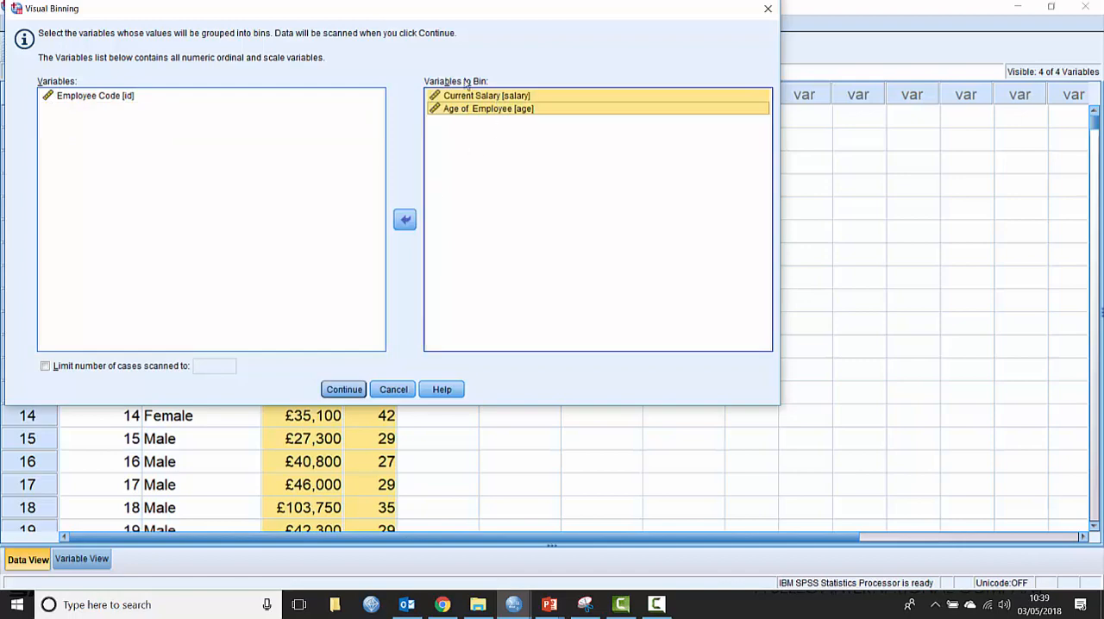
click(345, 390)
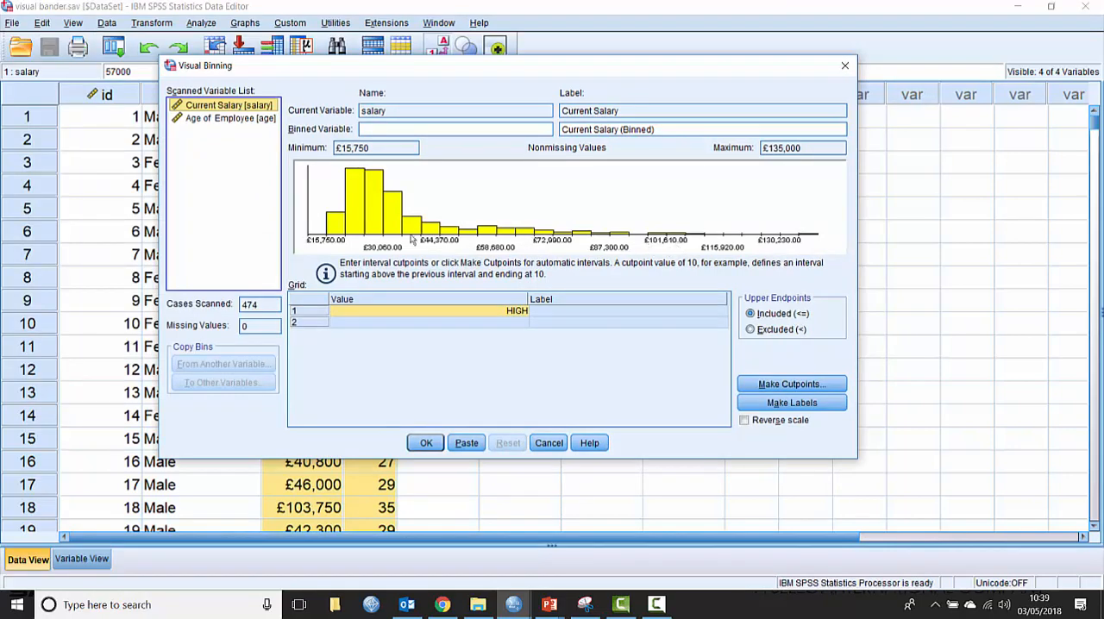
For Age of Employee, name the binned variable agegroup and label it "Age of Employee (Grouped)"
click(209, 120)
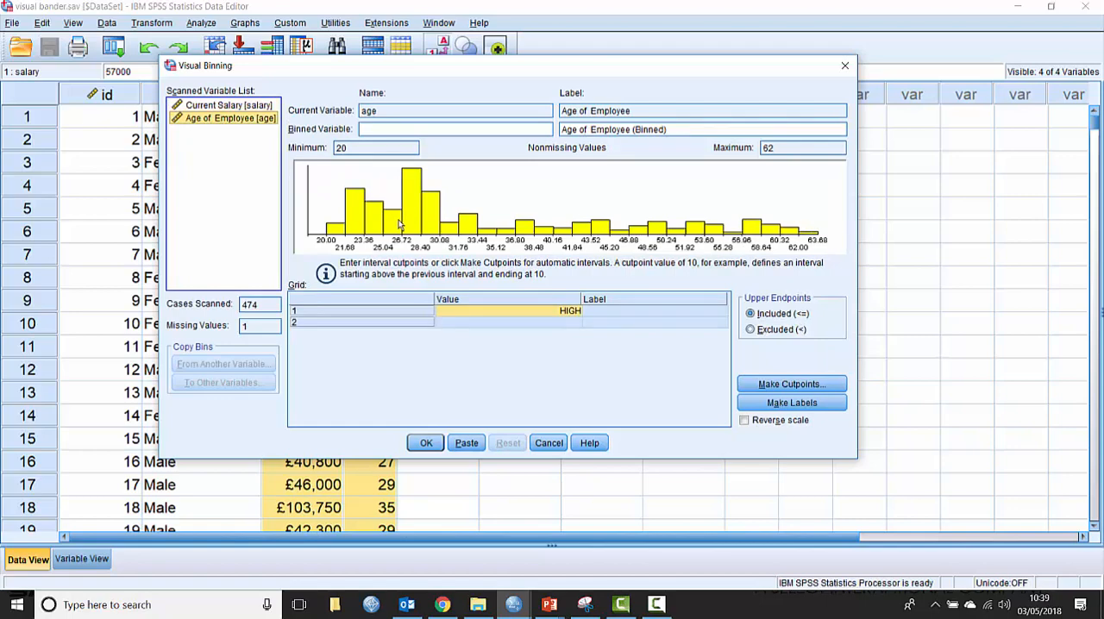
click(371, 129)
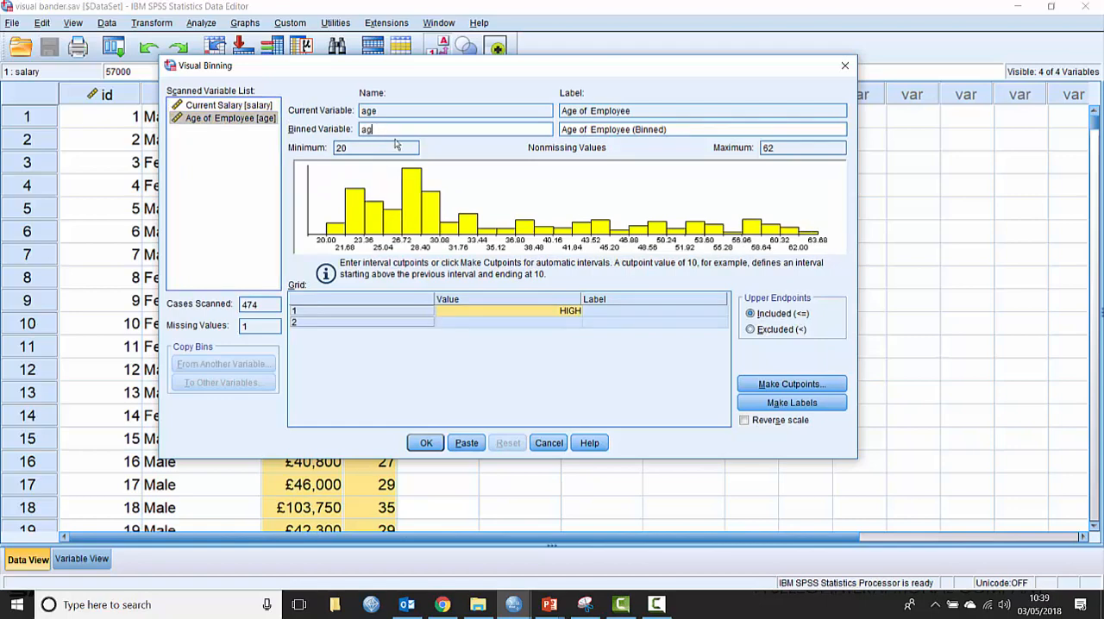
text(agegroup)
drag(634, 130, 664, 130)
text(Groupe)
Start defining equal-width cutpoints for age with 3 cutpoints, a width of 25 and the first cutpoint at 20
click(772, 390)
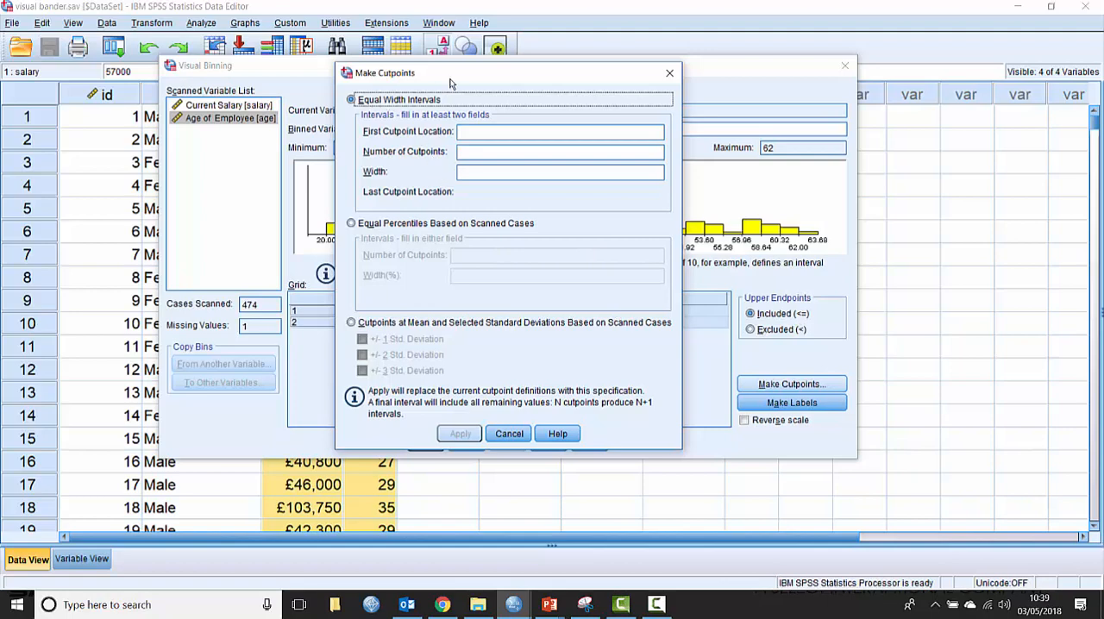
drag(459, 80, 703, 54)
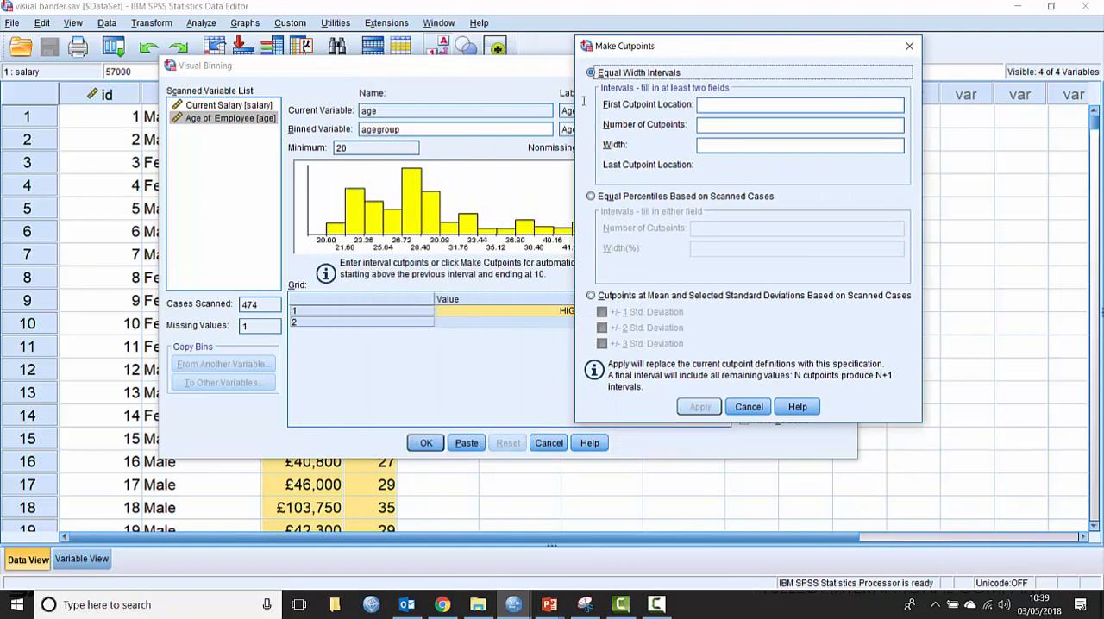
click(729, 126)
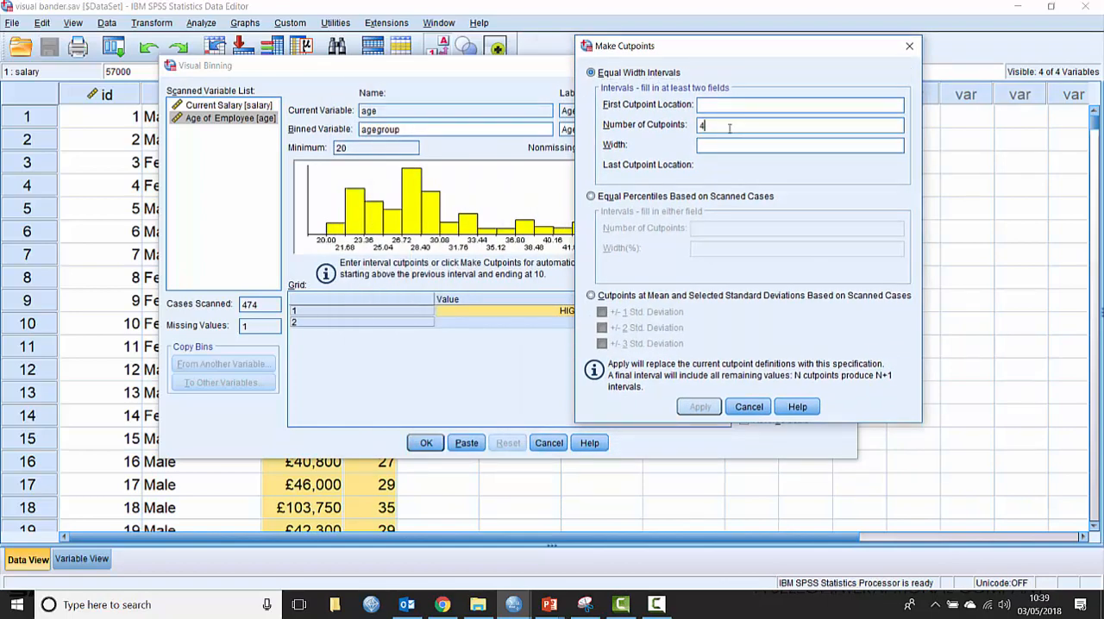
double_click(703, 125)
text(3)
click(721, 147)
text(25)
click(714, 107)
text(20)
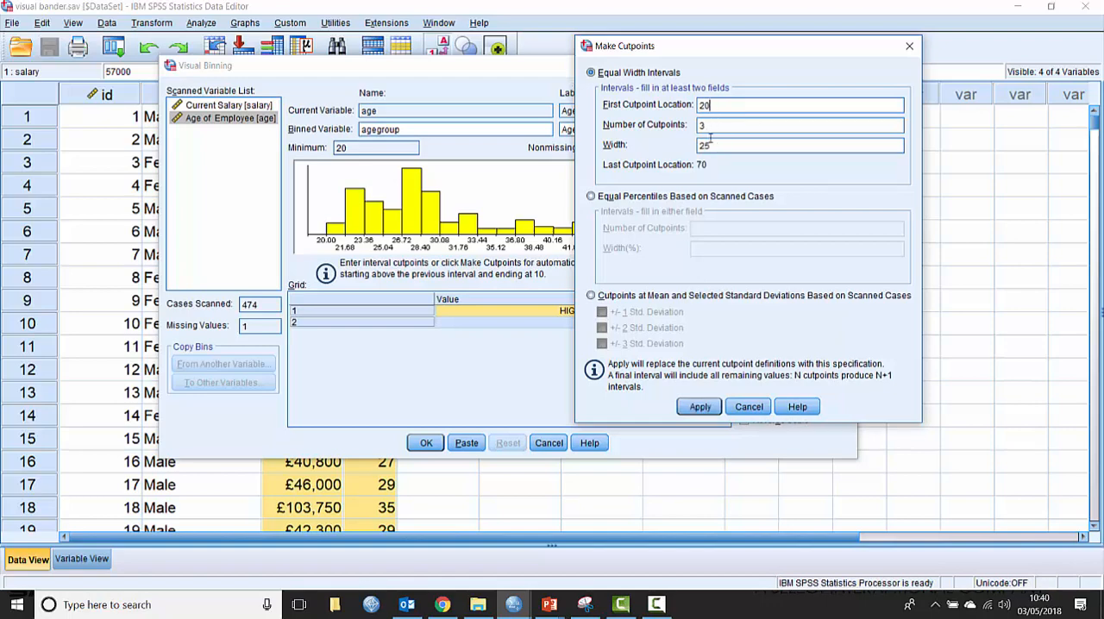
Clear the interval width and set the first age cutpoint location to 25
drag(697, 147, 686, 148)
key(BackSpace)
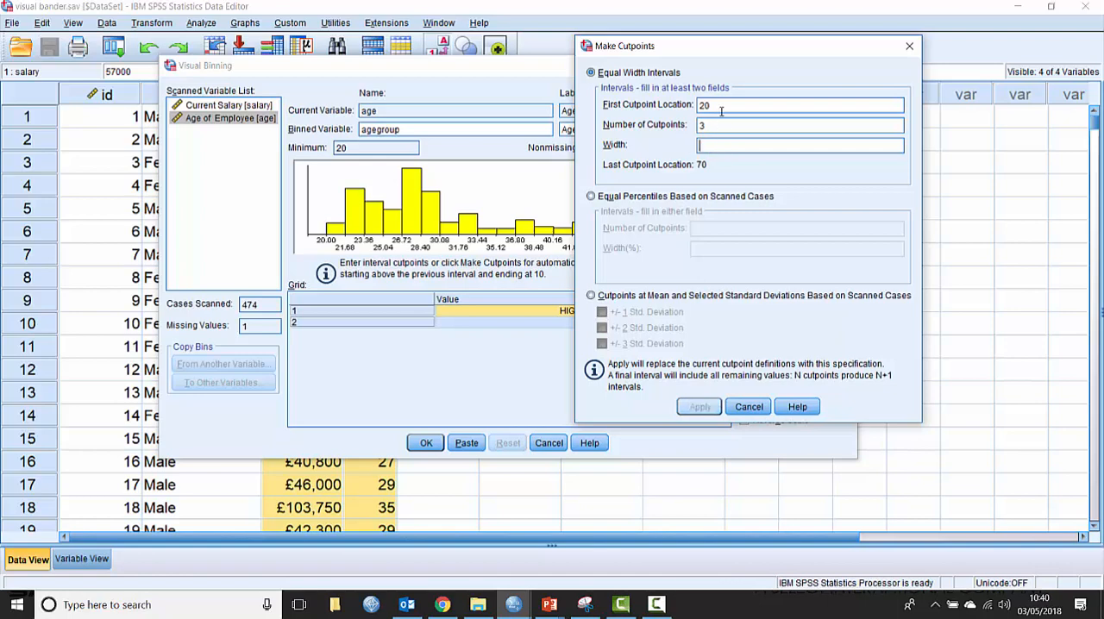
click(720, 108)
double_click(706, 106)
key(BackSpace)
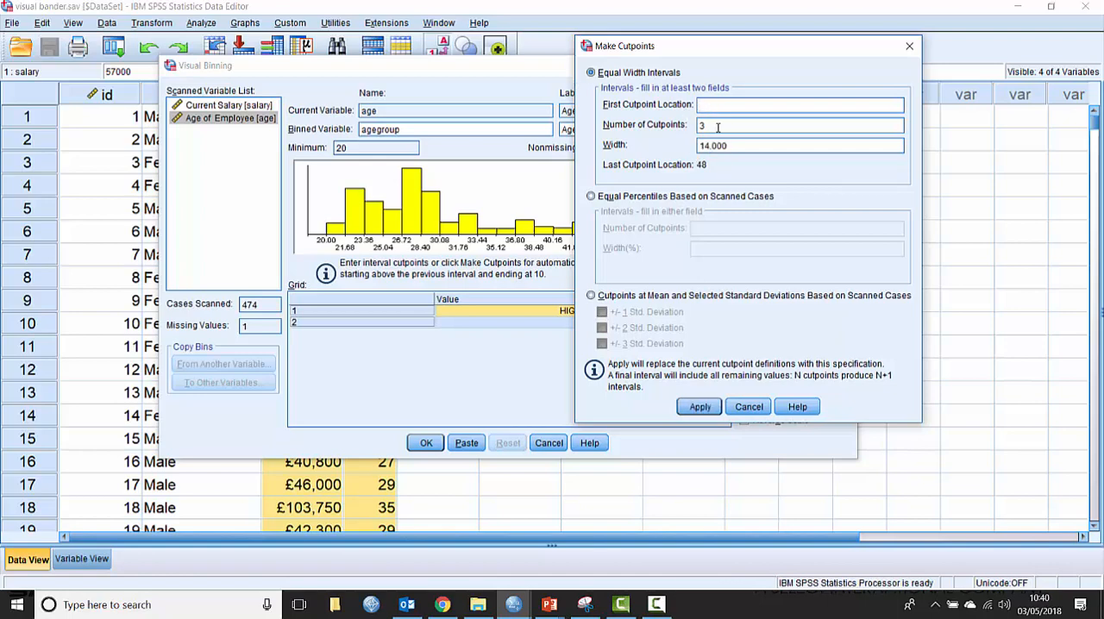
text(25)
Try 4 cutpoints, clear the width, set the number back to 3 and apply the equal-width cutpoints to age
click(710, 126)
double_click(712, 126)
text(4)
double_click(738, 145)
key(BackSpace)
click(728, 125)
double_click(700, 125)
text(3)
click(730, 146)
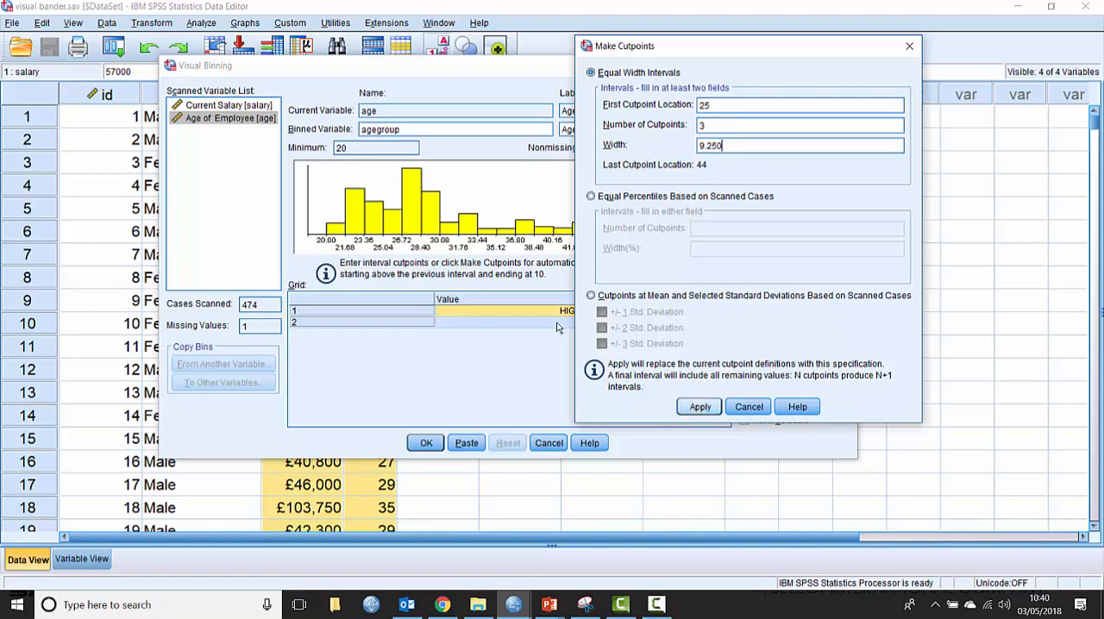
key(Return)
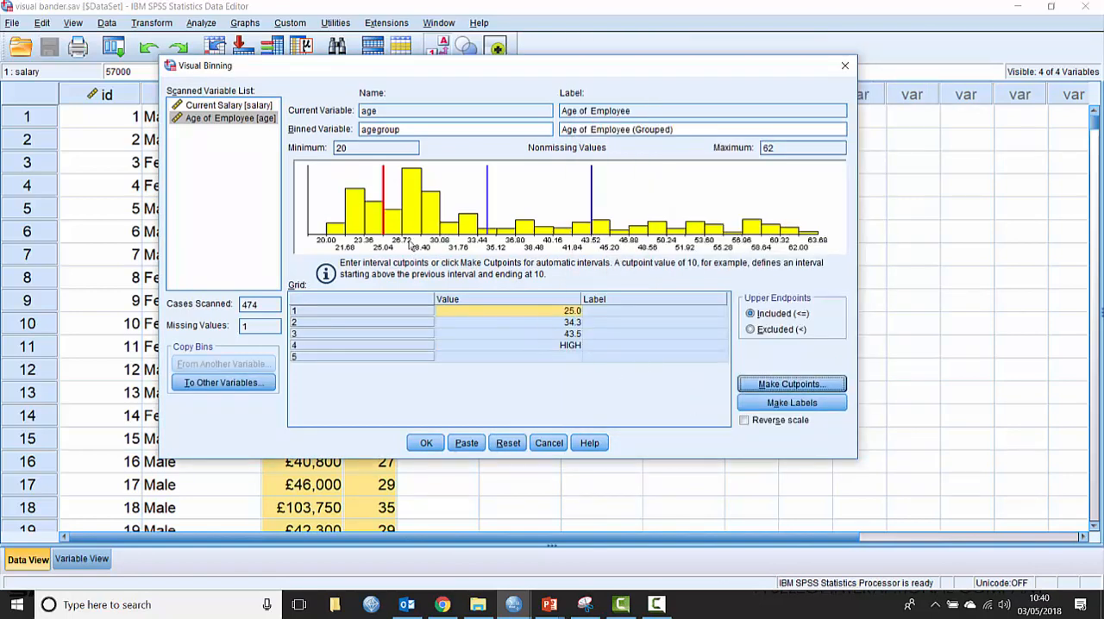
Move the three age cutpoint lines on the histogram to about 26.6, 37.0 and 49.0
drag(384, 233, 388, 233)
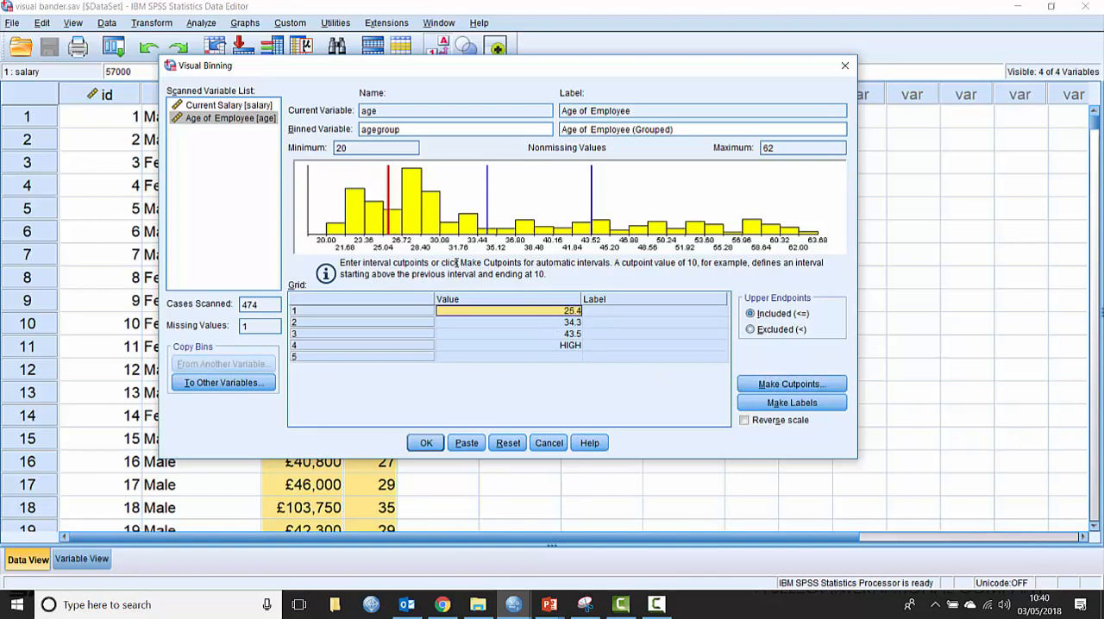
drag(389, 238, 403, 239)
drag(487, 233, 519, 235)
drag(592, 233, 654, 232)
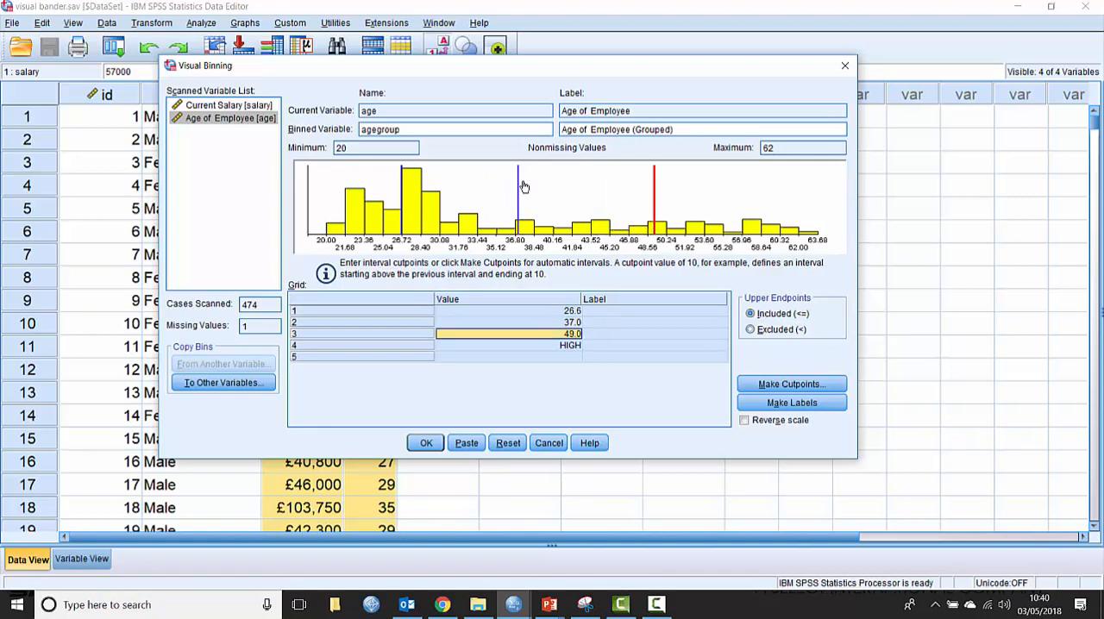
Set the first two age cutpoint values in the grid to exactly 25 and 40
click(570, 313)
click(476, 312)
drag(471, 312, 433, 313)
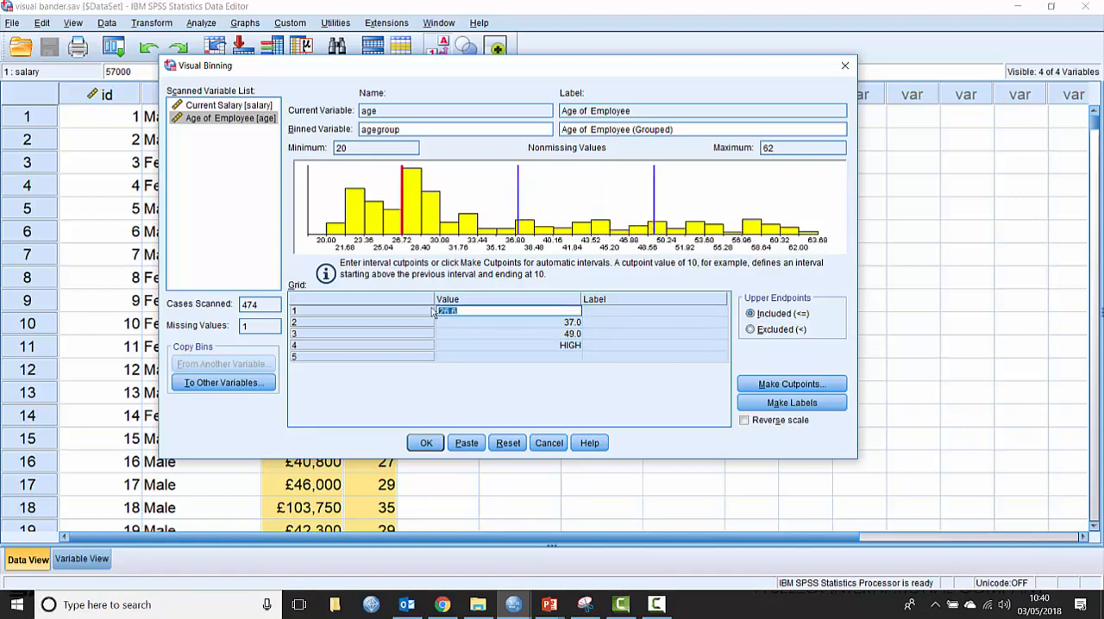
text(25)
click(553, 325)
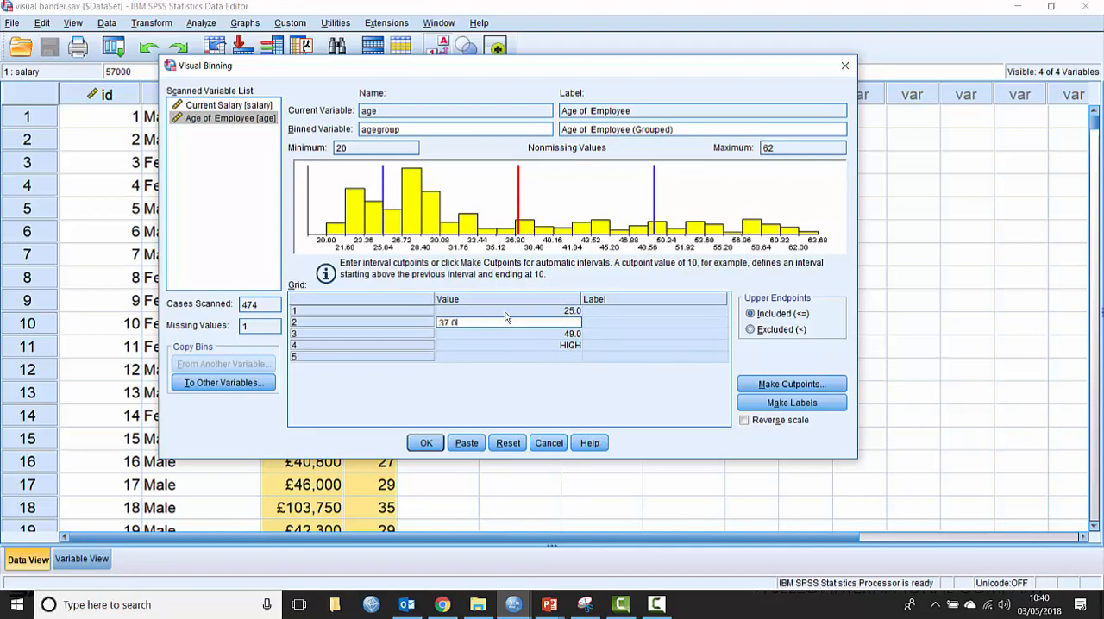
drag(471, 319, 423, 326)
text(40)
Set the third age cutpoint value to 50 and generate labels for all the age bins
click(560, 336)
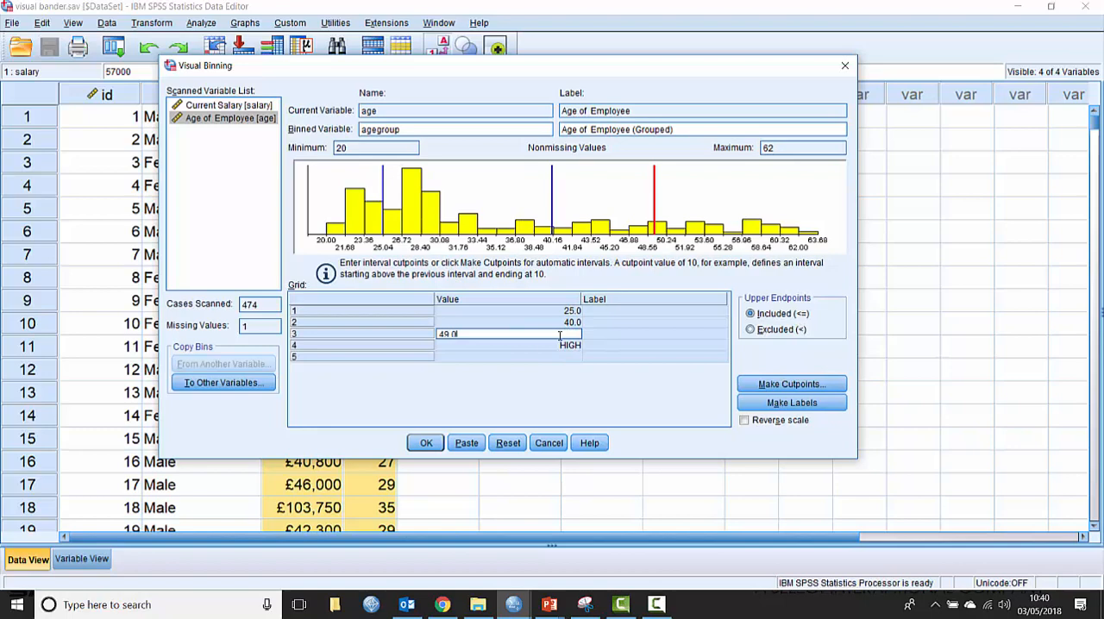
drag(485, 334, 421, 333)
text(50)
click(506, 347)
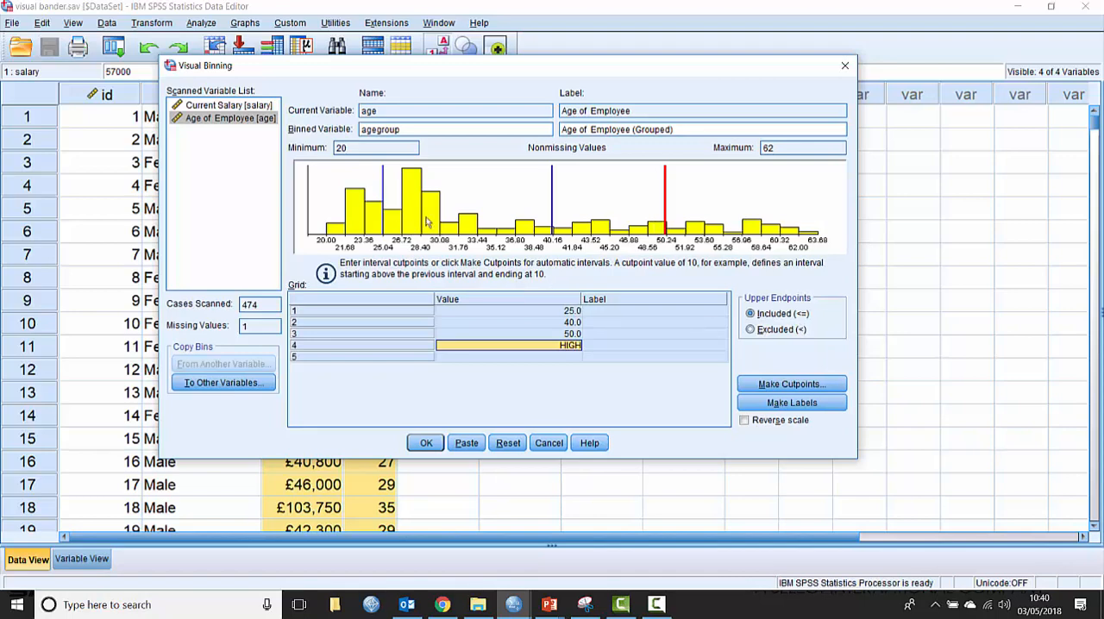
click(774, 406)
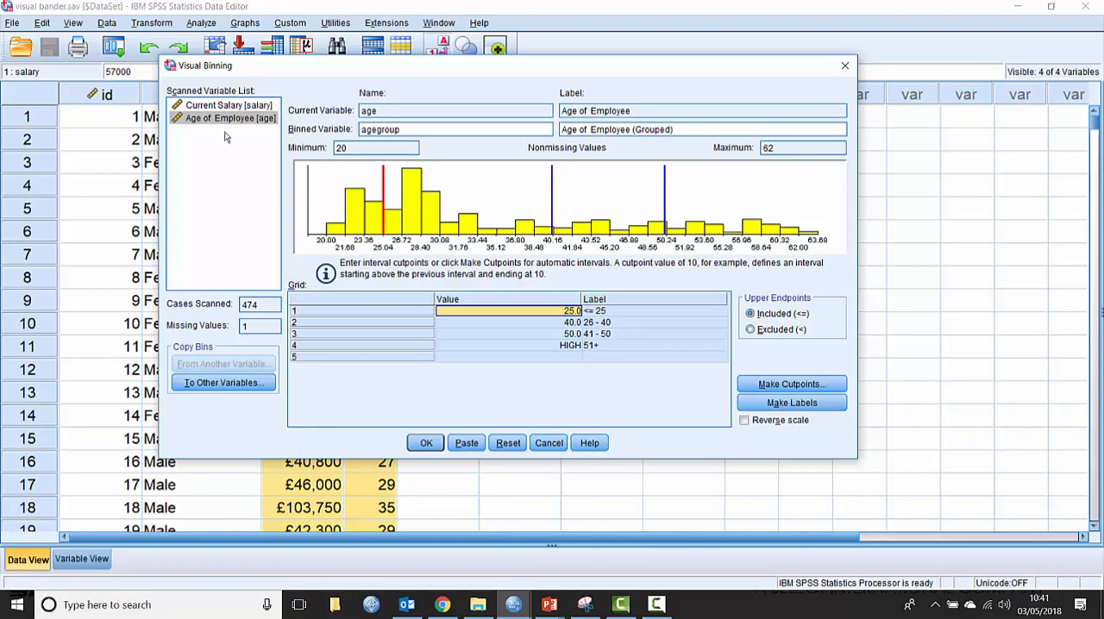
Create 3 cutpoints for Current Salary using equal percentiles based on the scanned cases
click(199, 107)
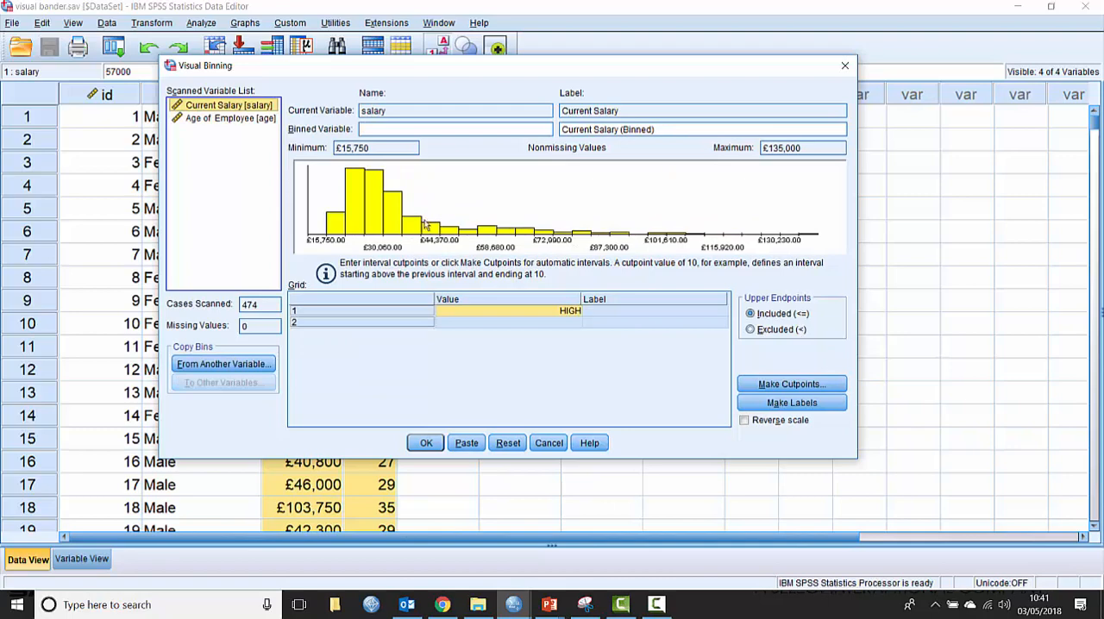
click(773, 388)
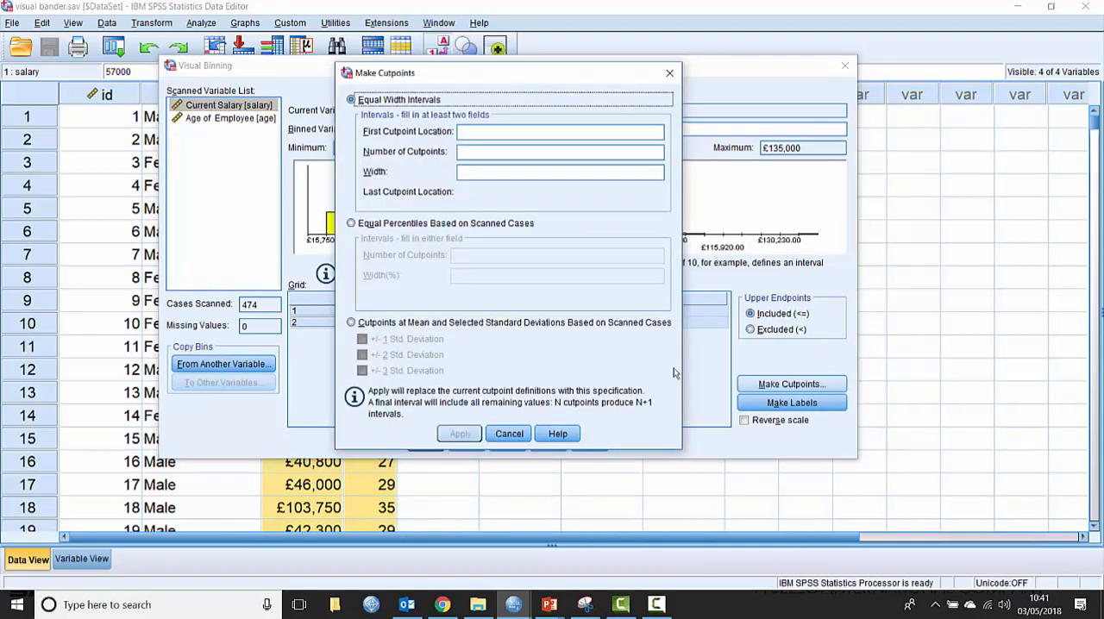
click(371, 226)
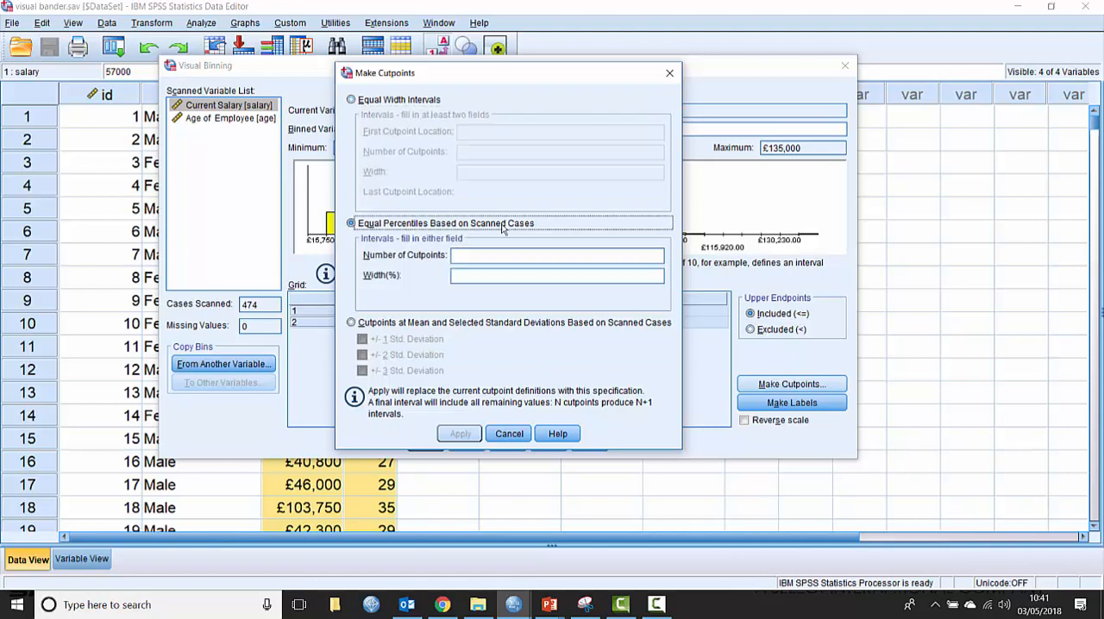
click(472, 254)
text(3)
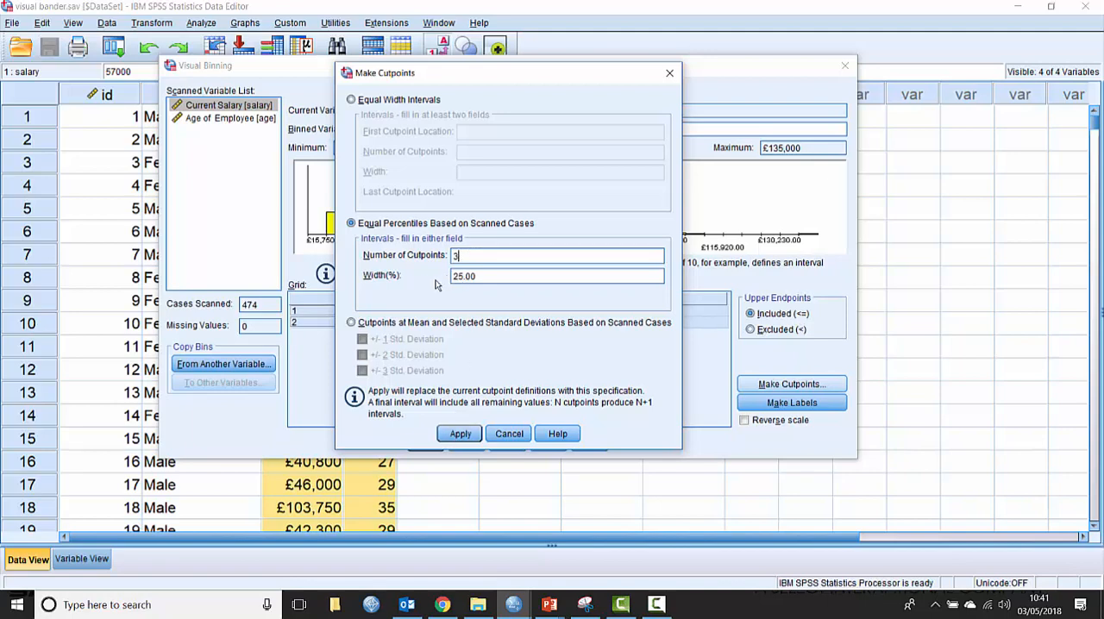
key(Return)
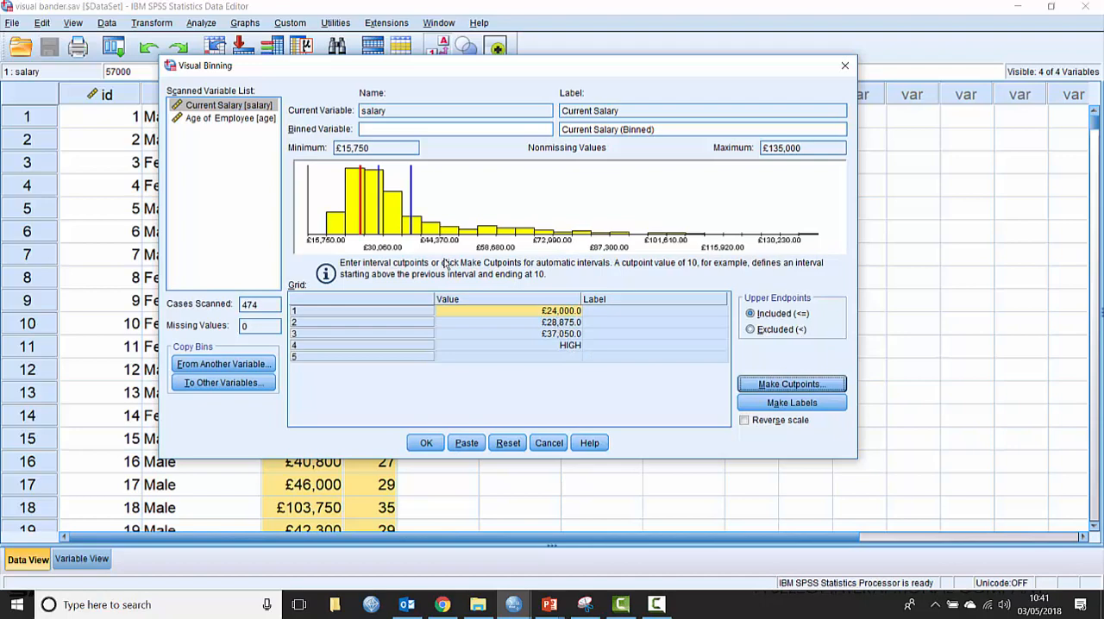
Round the second salary cutpoint to £29,000 and dismiss the notice about labels
click(553, 323)
drag(453, 323, 485, 323)
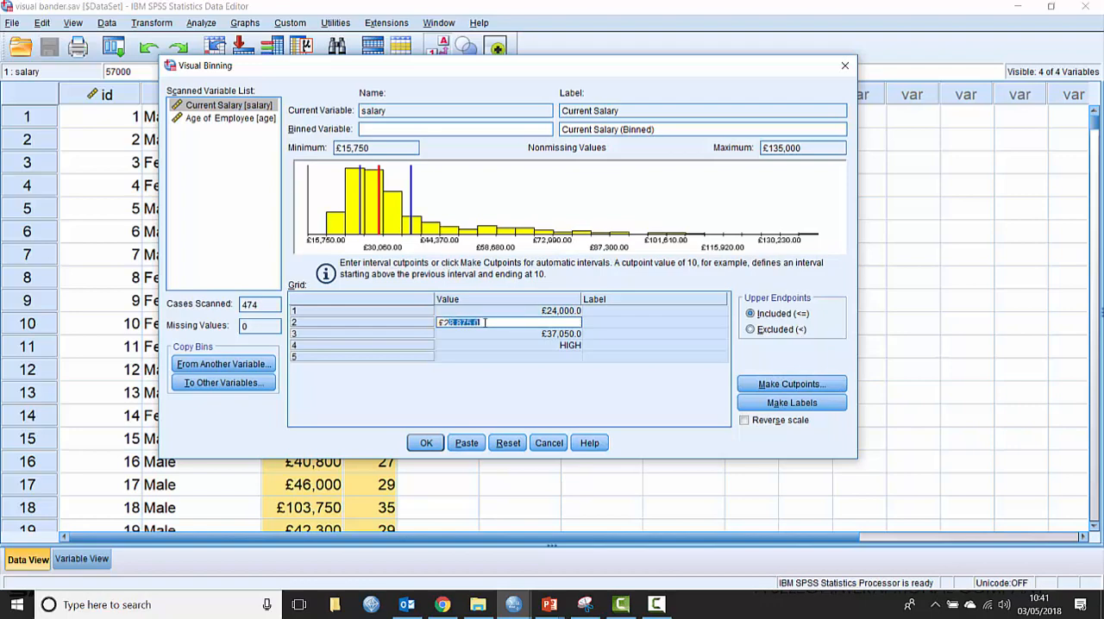
text(29,0)
text(000)
click(492, 335)
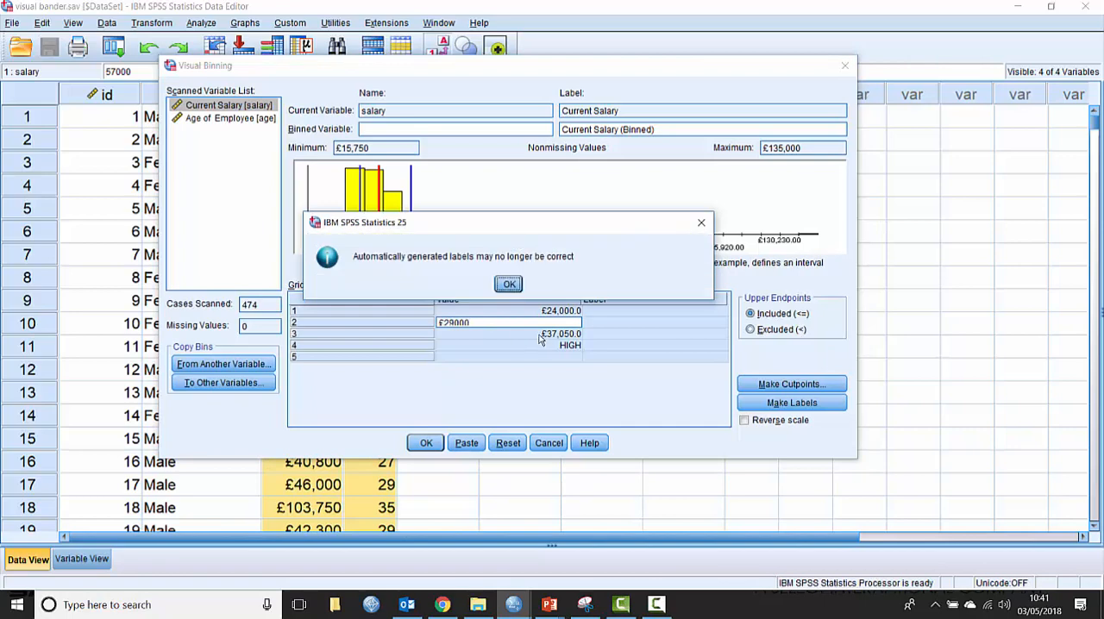
click(507, 283)
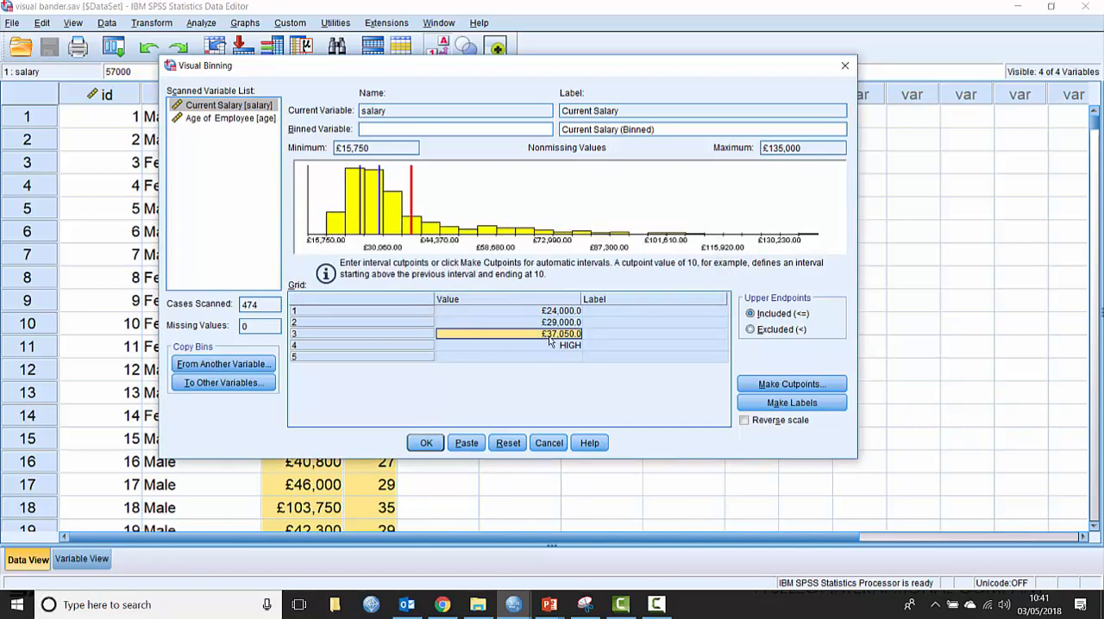
Round the third salary cutpoint to £37,000 and generate labels for all the salary bins
click(497, 338)
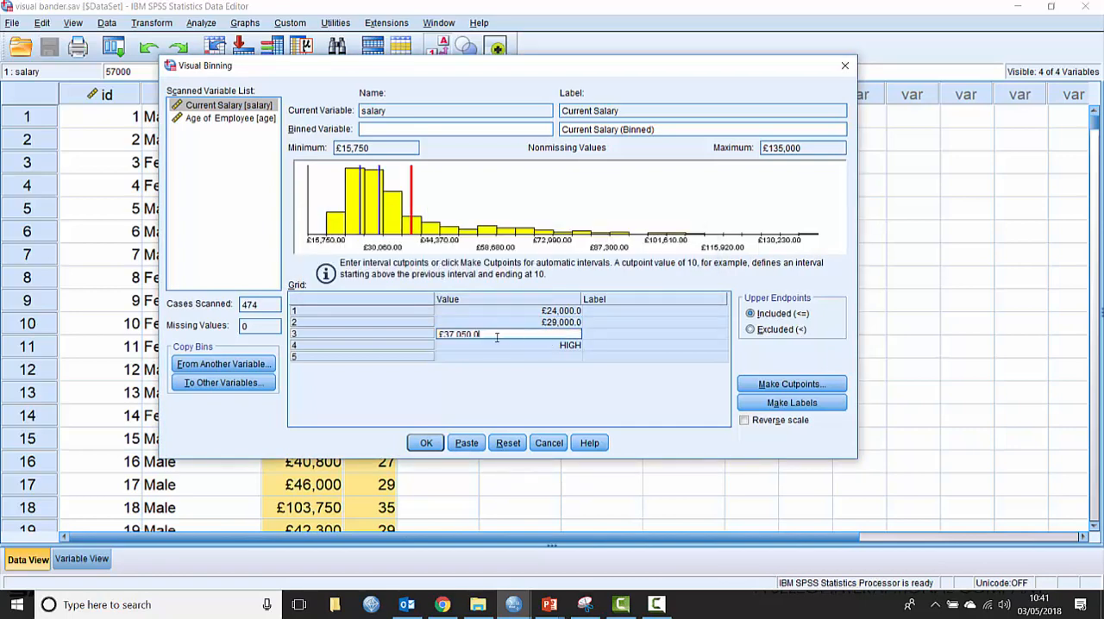
double_click(449, 334)
double_click(485, 331)
click(485, 332)
click(505, 345)
click(765, 407)
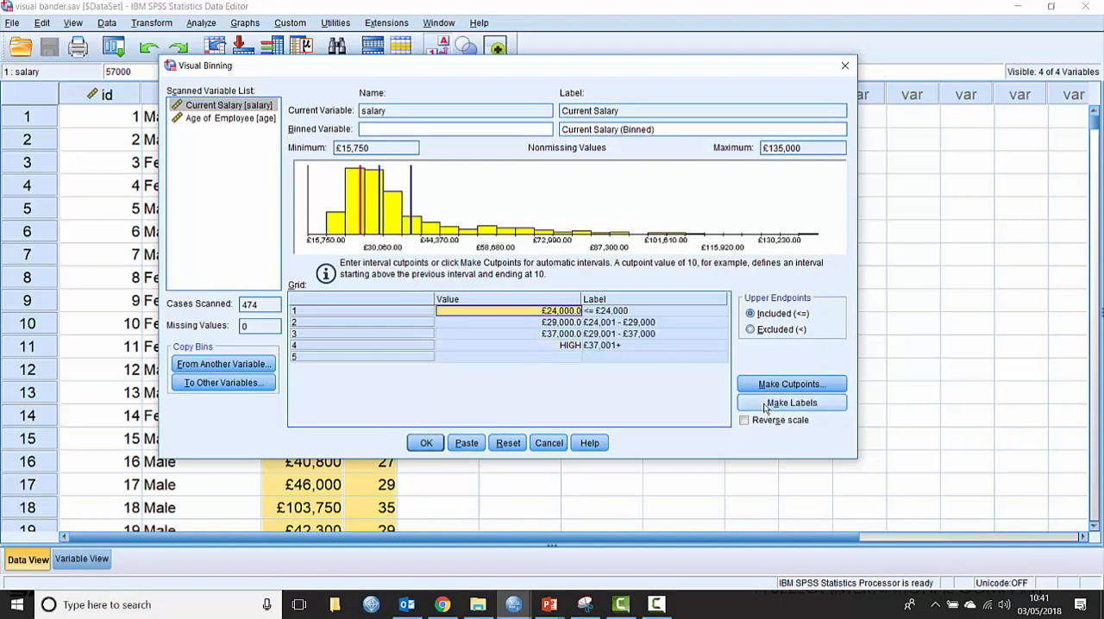
Change the label of the highest salary bin to "over £37,000"
click(591, 314)
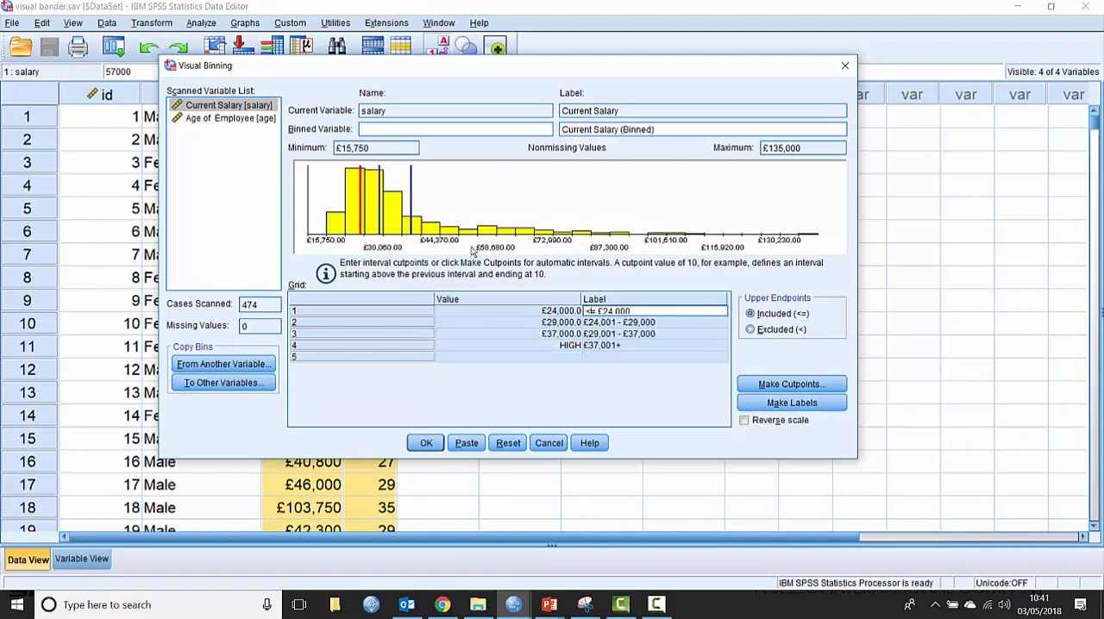
click(620, 346)
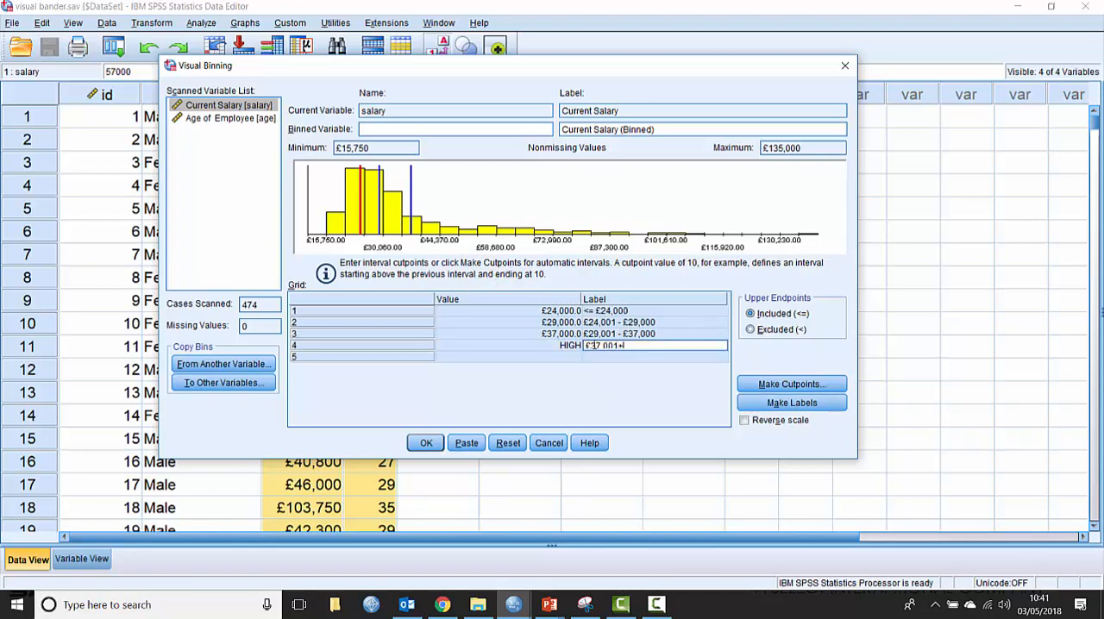
drag(624, 345, 564, 345)
text(over)
click(537, 348)
Name the binned salary variable salband and change its label to "Current Salary (Banded)"
click(372, 131)
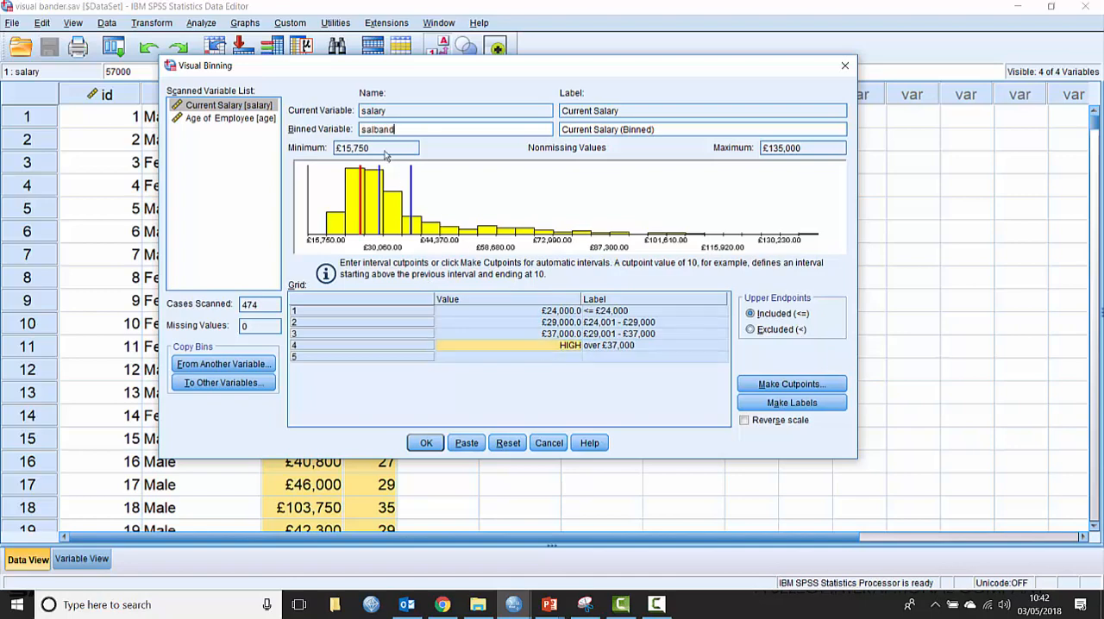
drag(622, 130, 649, 131)
text(Banded)
Create the binned salary and age variables from the binning specifications and return to the data
click(426, 442)
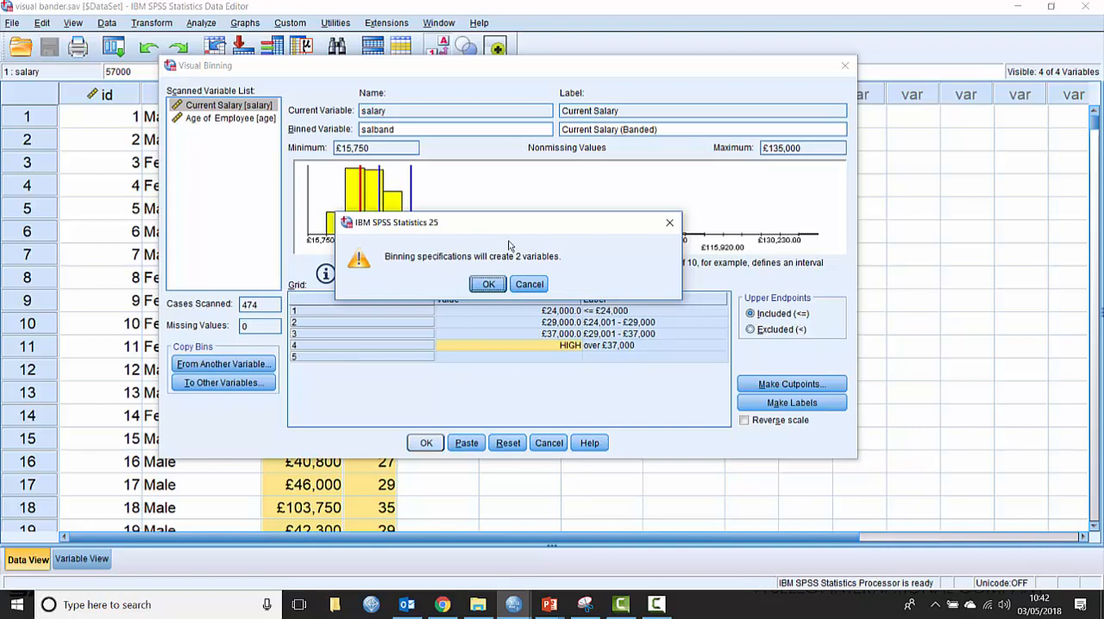
click(490, 283)
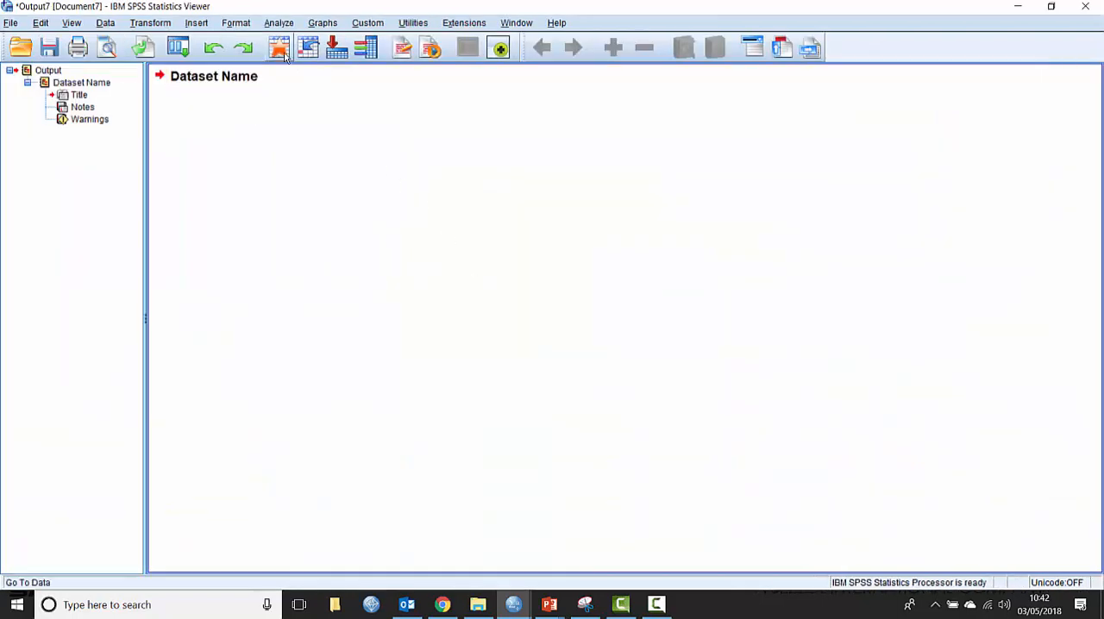
click(178, 48)
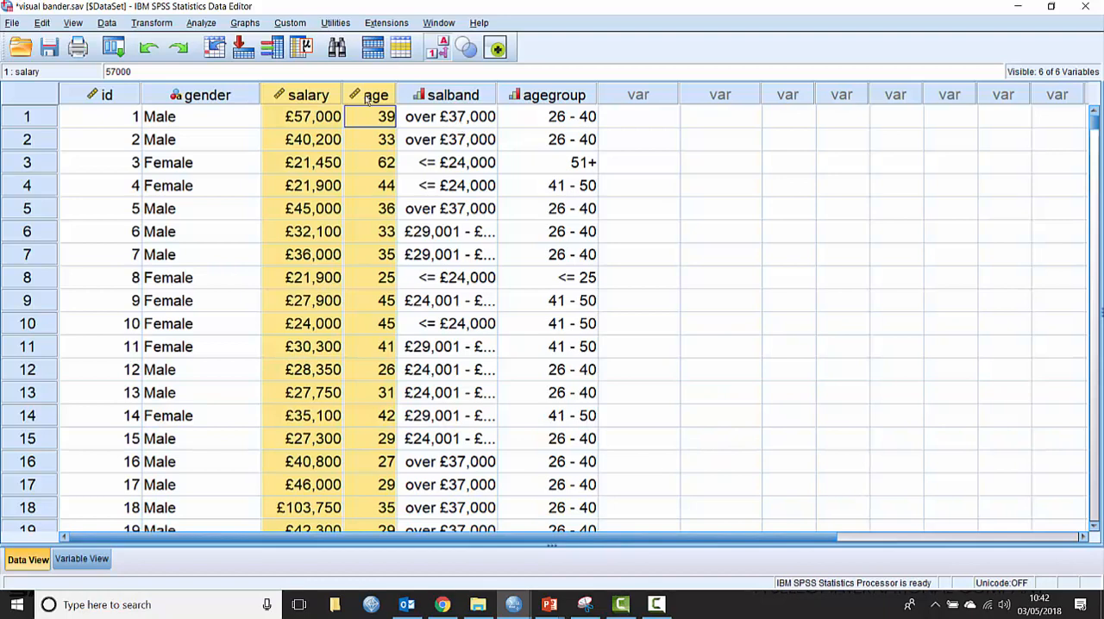
Produce descriptive statistics for the salband variable and for the agegroup variable from the data grid
right_click(462, 128)
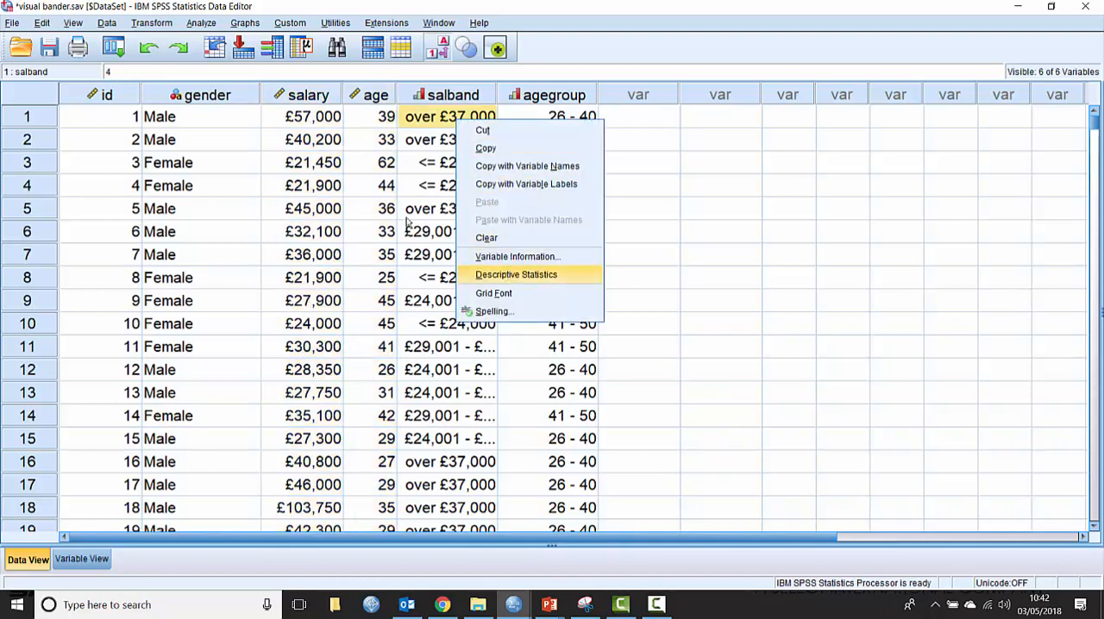
click(516, 275)
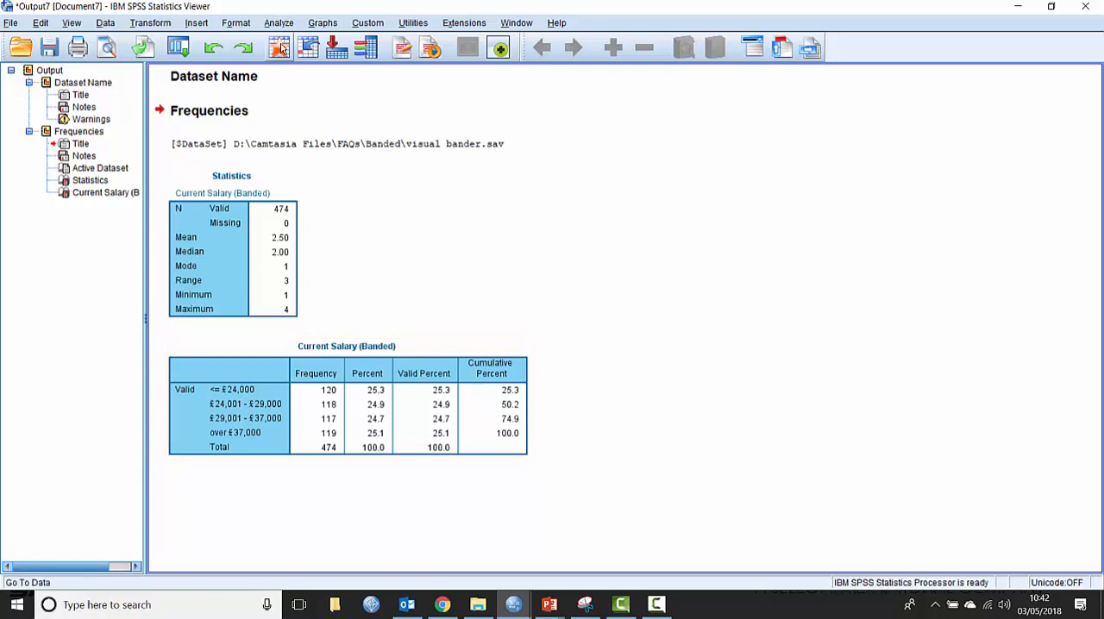
click(178, 47)
right_click(546, 97)
click(587, 271)
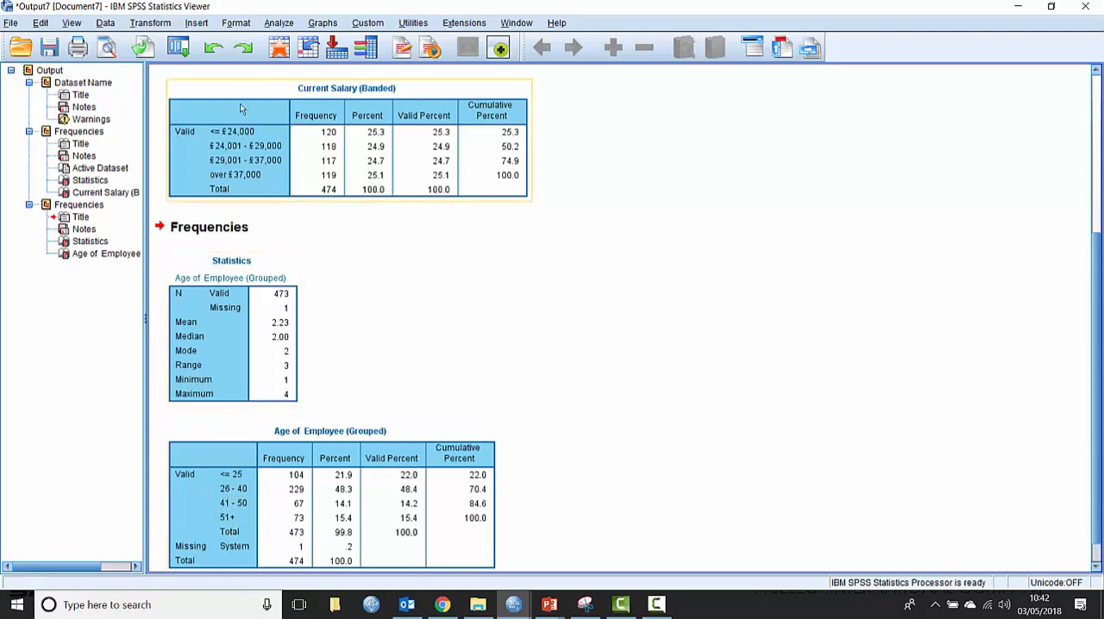
click(281, 50)
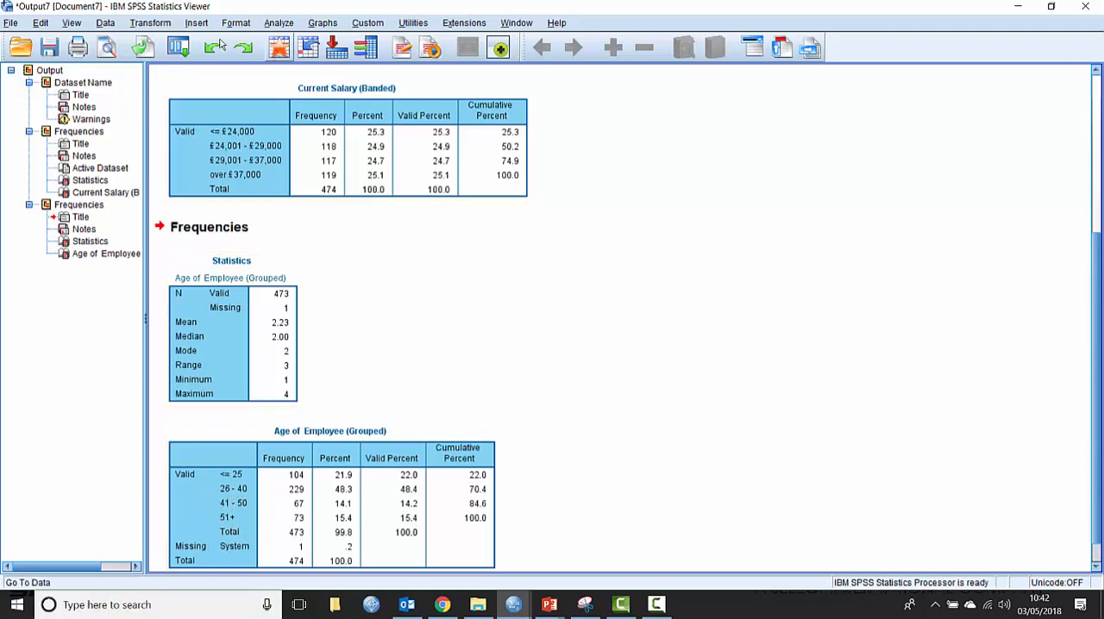